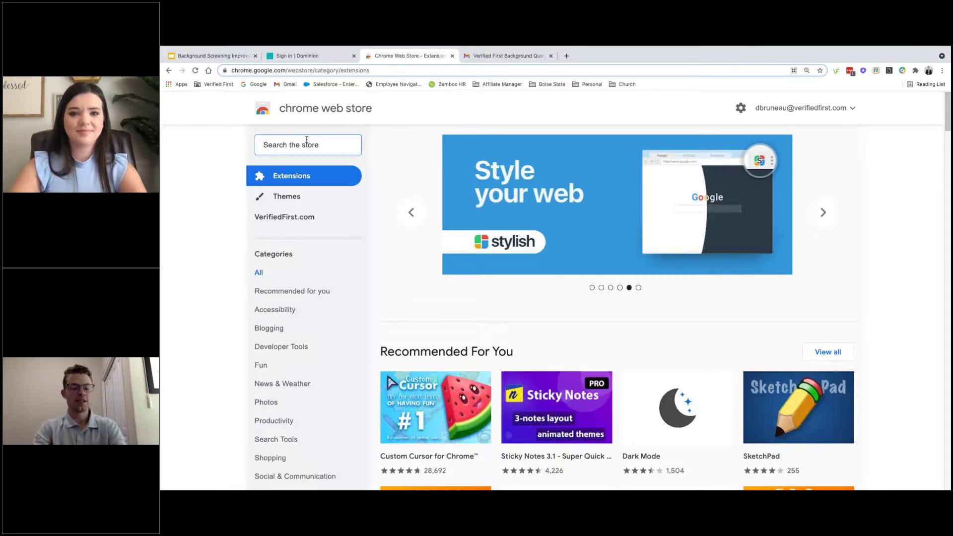
Search the Chrome Web Store for "Verified First" and open the Verified First - Background Screening extension's page.
type("Ver")
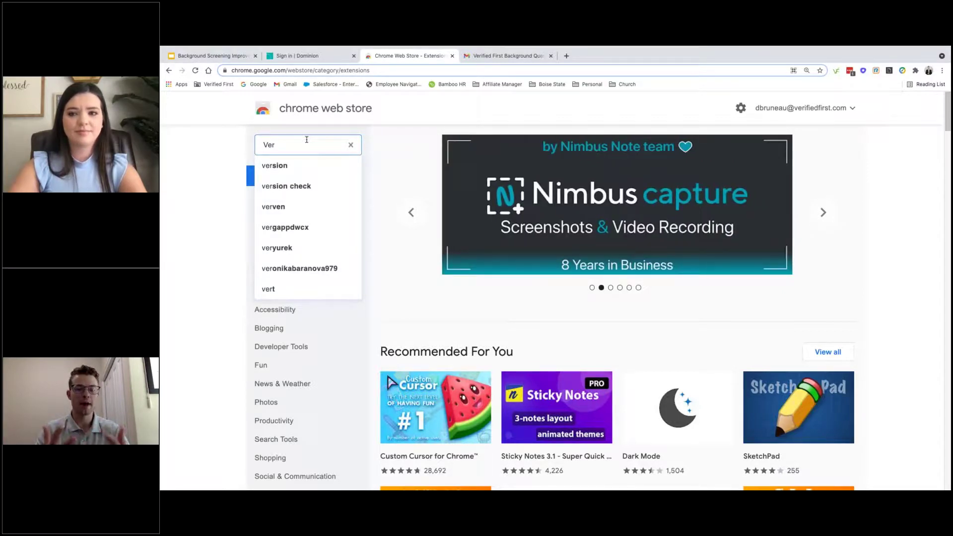
type("ified First")
key("Return")
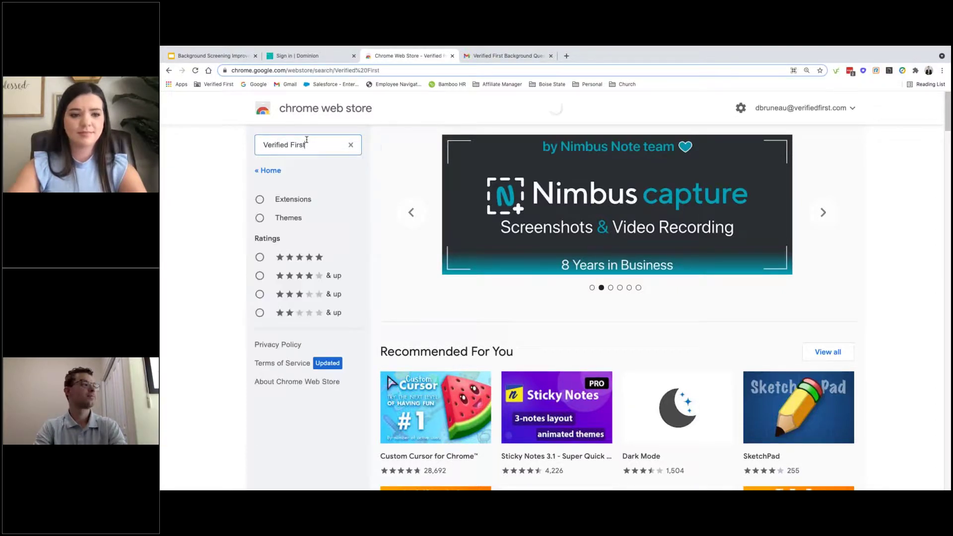
left_click(497, 219)
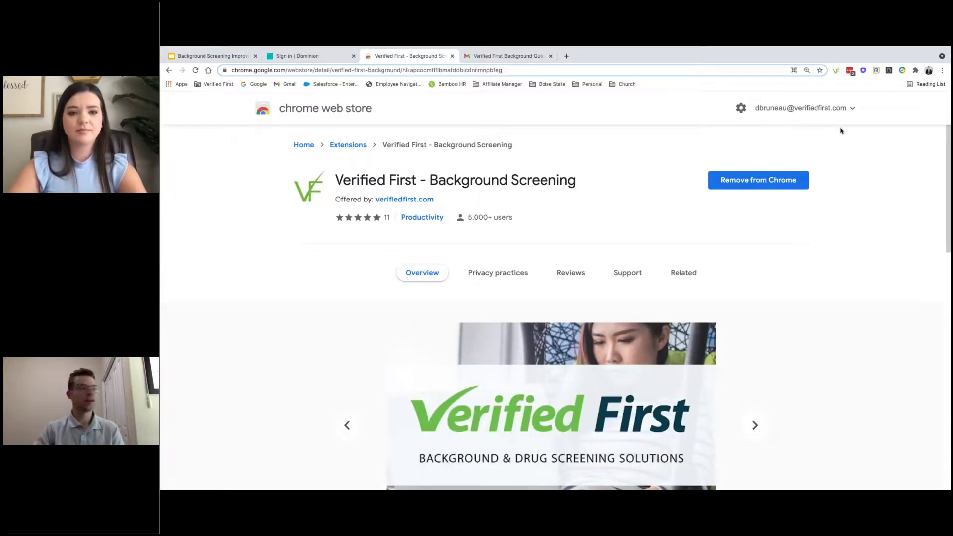
Switch to Dominion, sign in with the prefilled credentials, and open Qualify Applicants under Applicant Tracking.
left_click(331, 59)
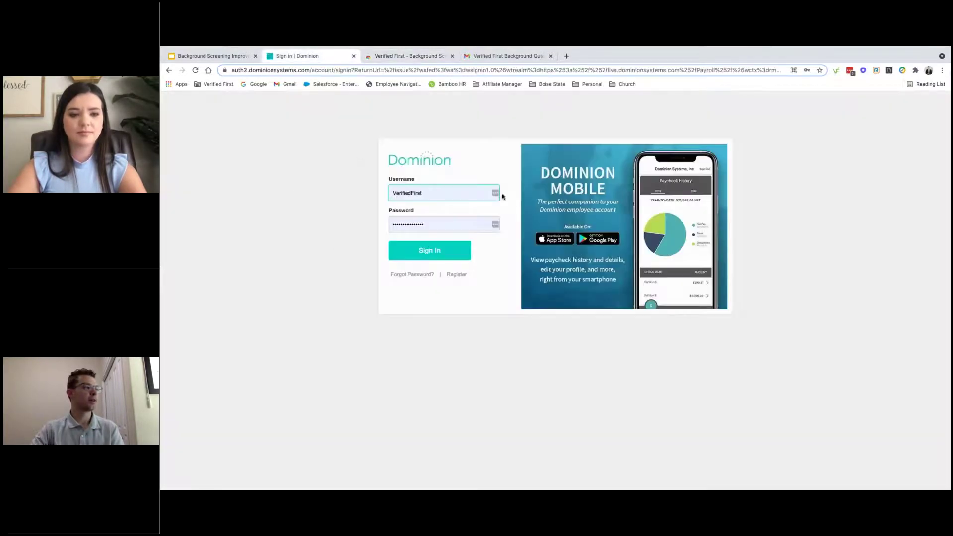
left_click(425, 253)
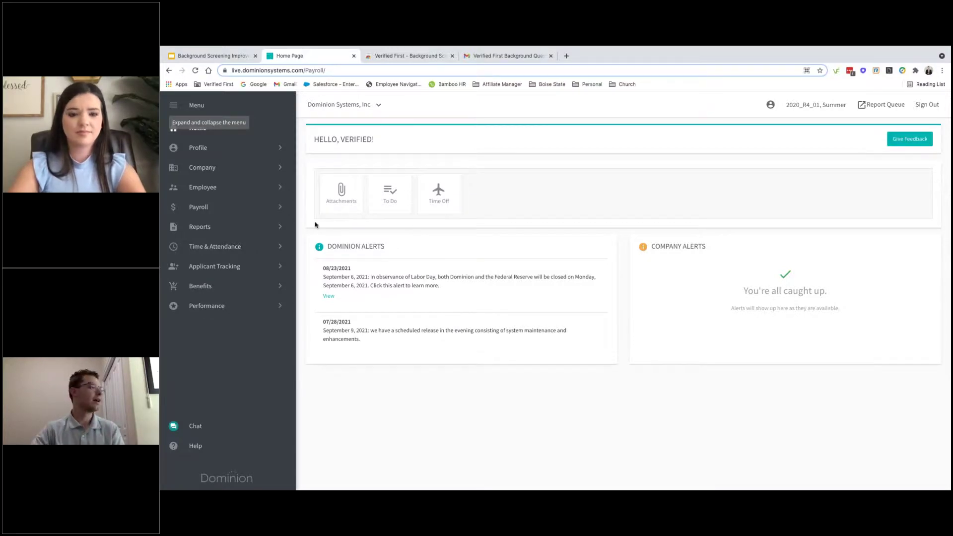
left_click(215, 266)
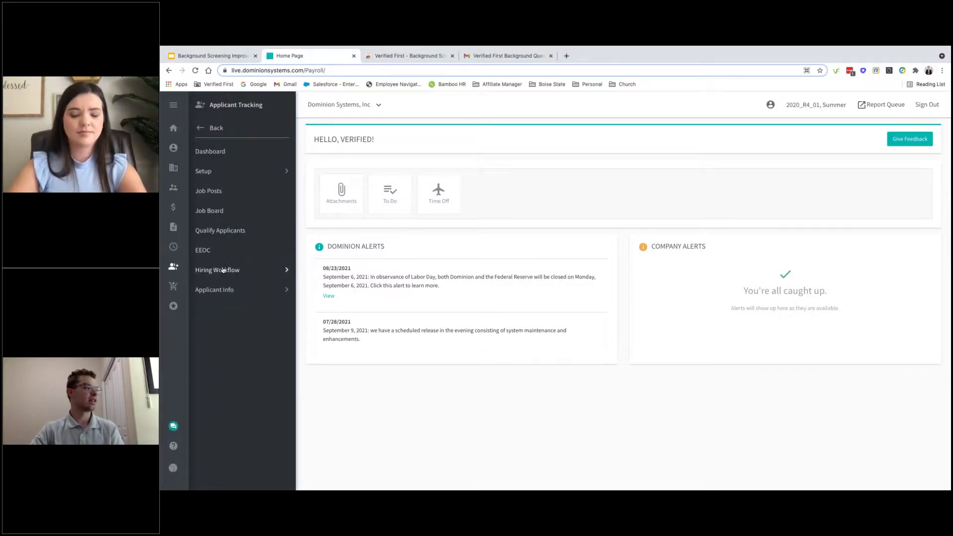
left_click(226, 232)
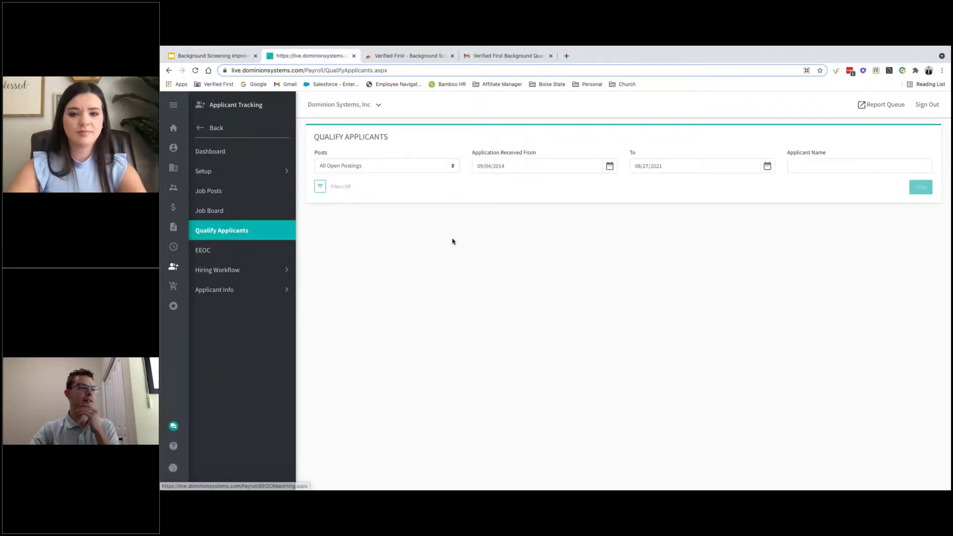
Filter the applicants by the applicant's first name and open the profile of the application dated 03/09/2021.
left_click(815, 166)
type("hak")
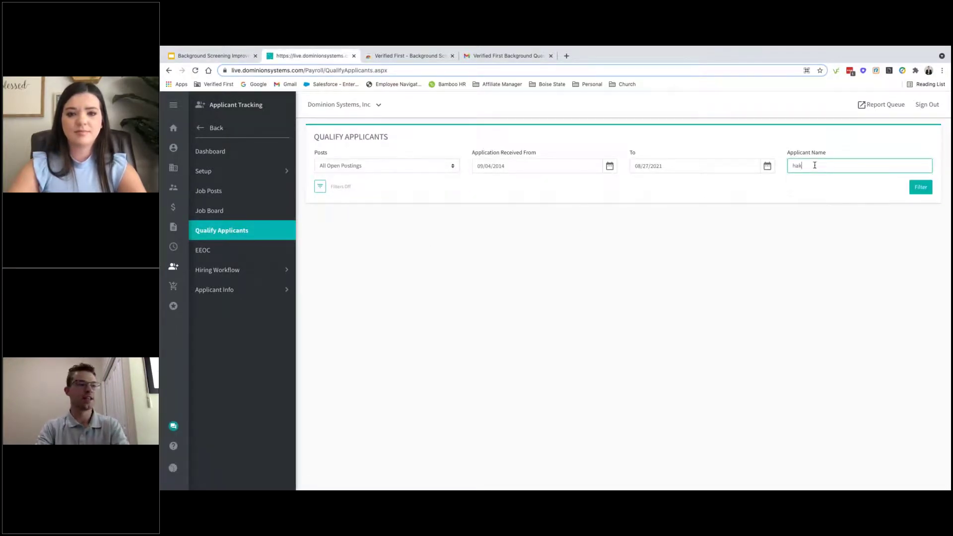
key("BackSpace")
type("nk")
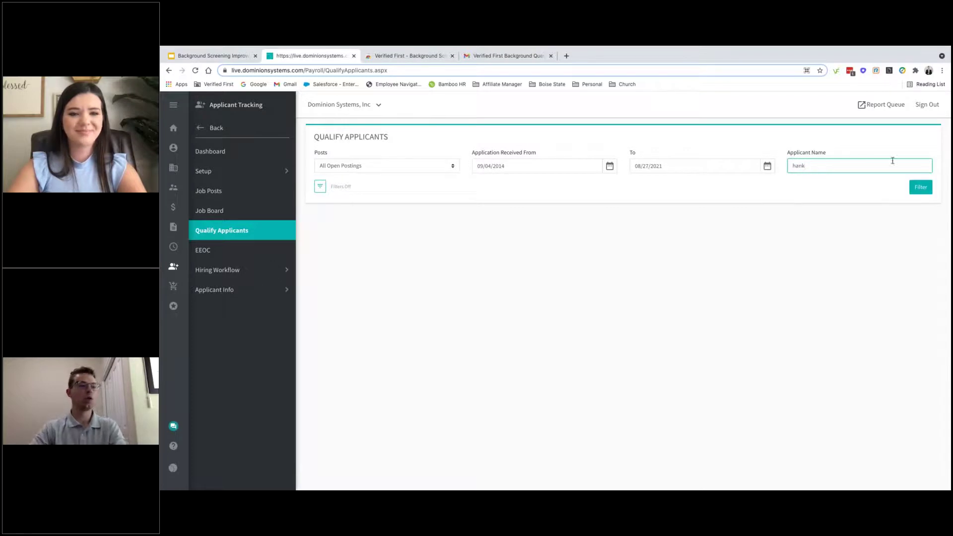
left_click(921, 187)
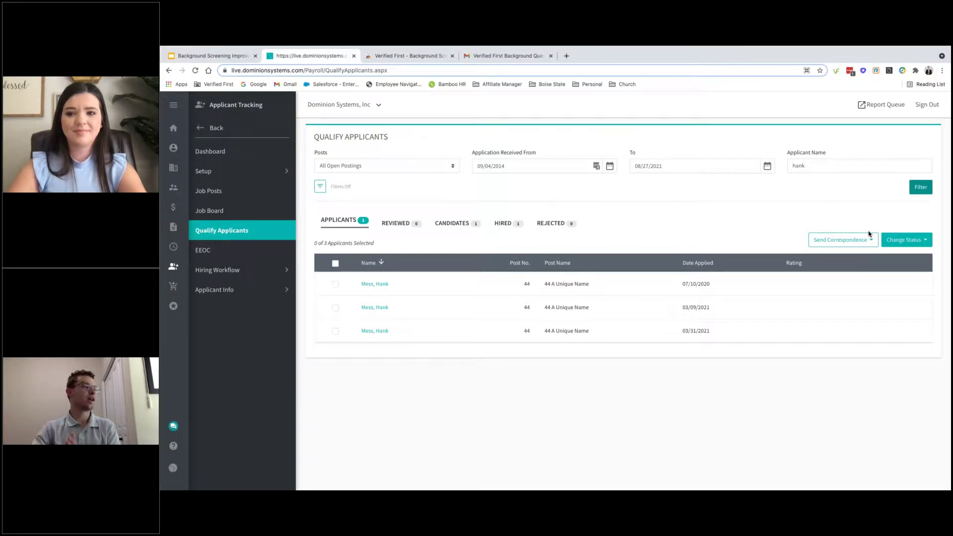
left_click(386, 308)
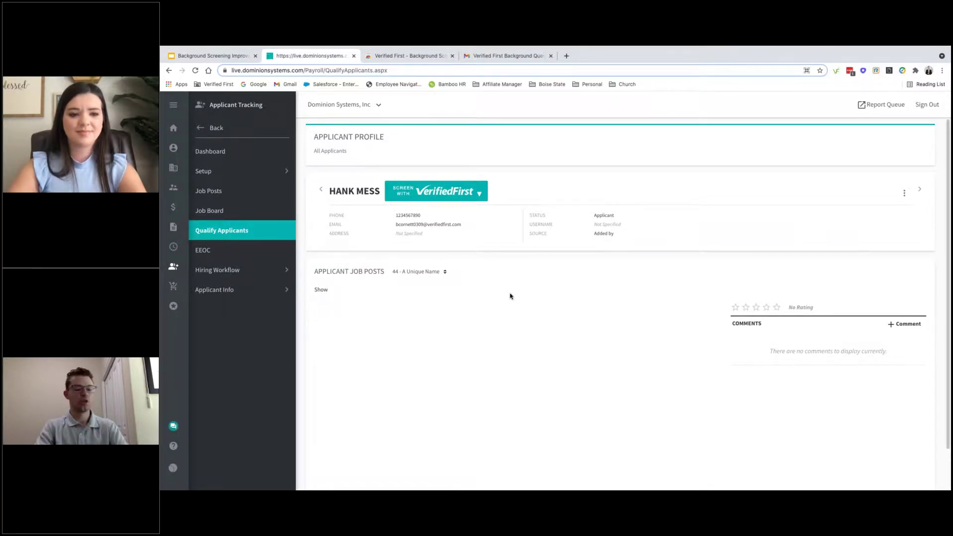
Open a new VerifiedFirst order from the applicant's profile, review its order settings and personal information, and close it unsent.
key("ctrl+plus")
key("ctrl+plus")
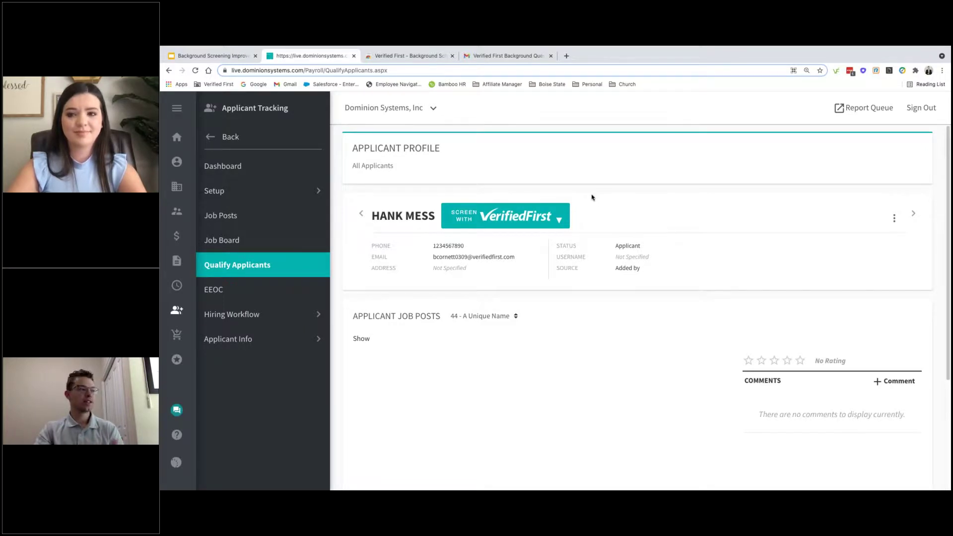
left_click(513, 216)
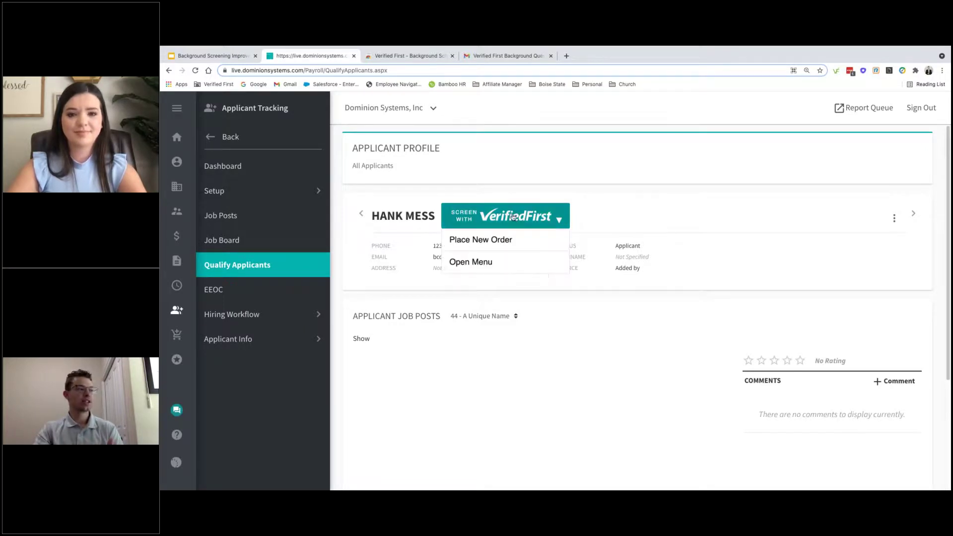
left_click(492, 241)
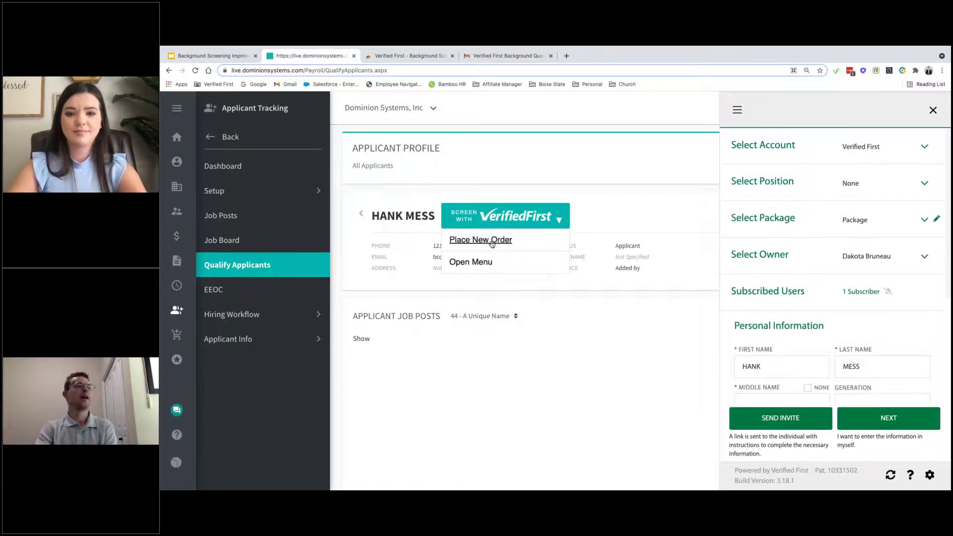
left_click(492, 242)
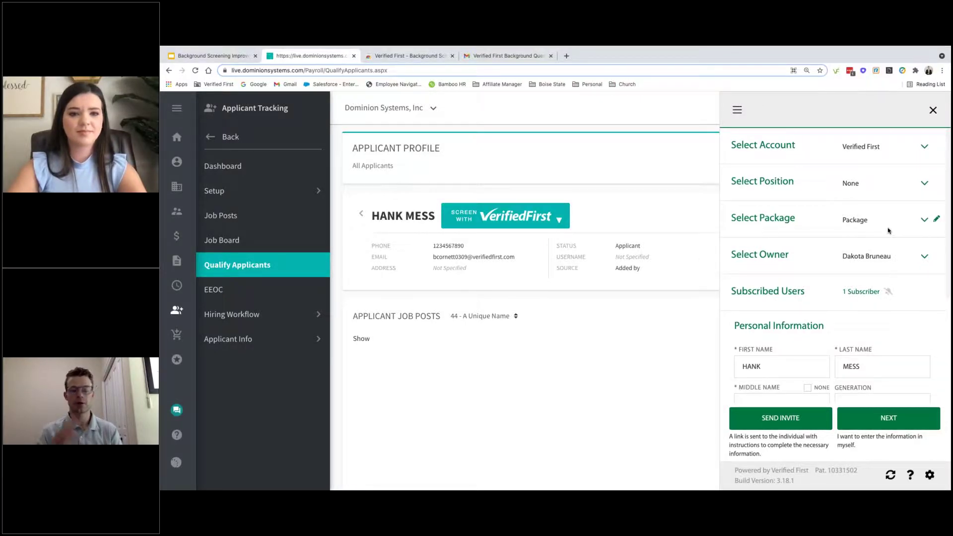
scroll(888, 231, "down", 2)
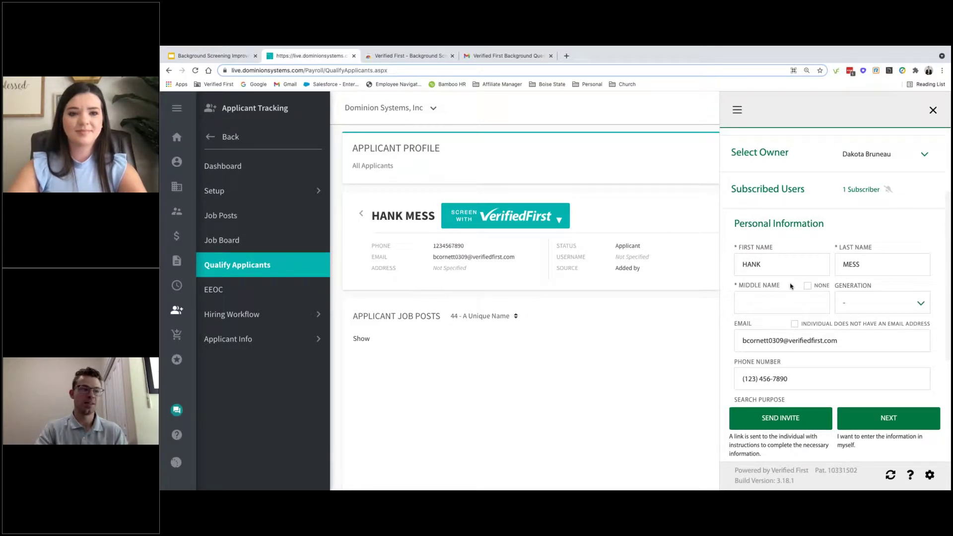
scroll(791, 286, "down", 3)
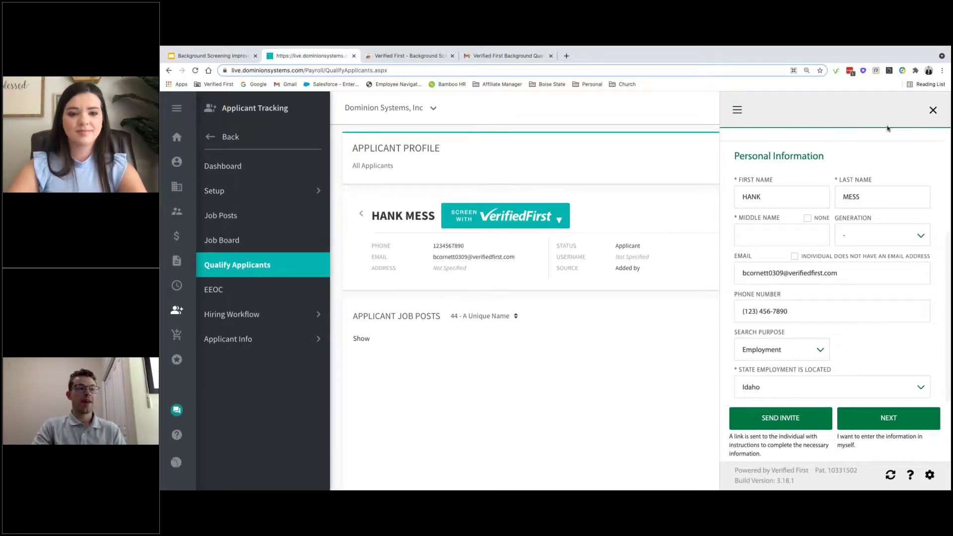
left_click(933, 110)
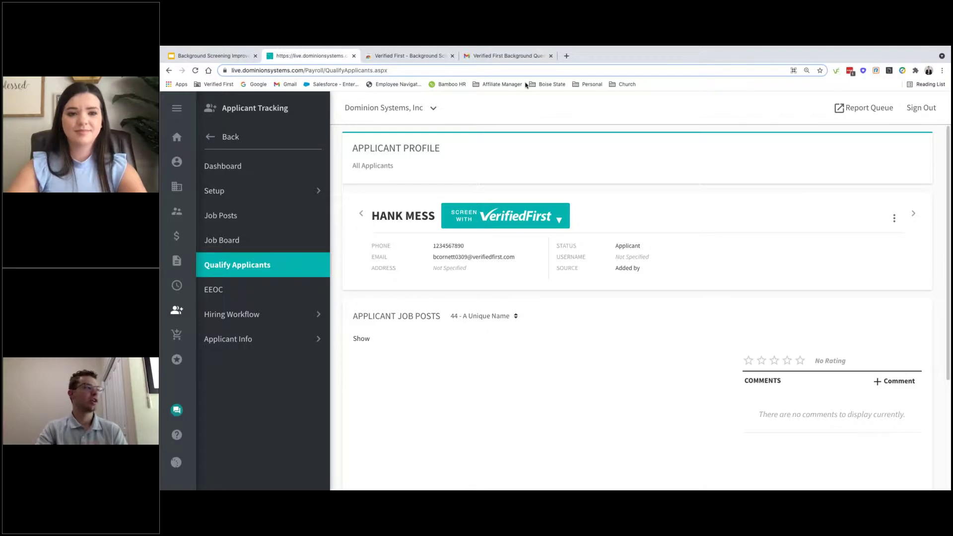
Switch to Gmail and begin the background questionnaire from the link in the Verified First notification email.
left_click(516, 56)
scroll(506, 222, "down", 2)
scroll(506, 222, "down", 1)
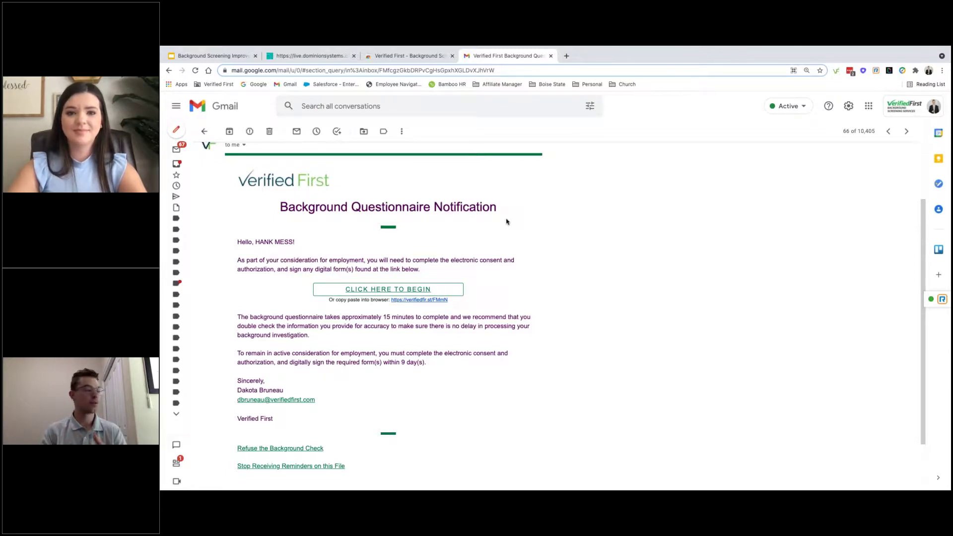
left_click(390, 290)
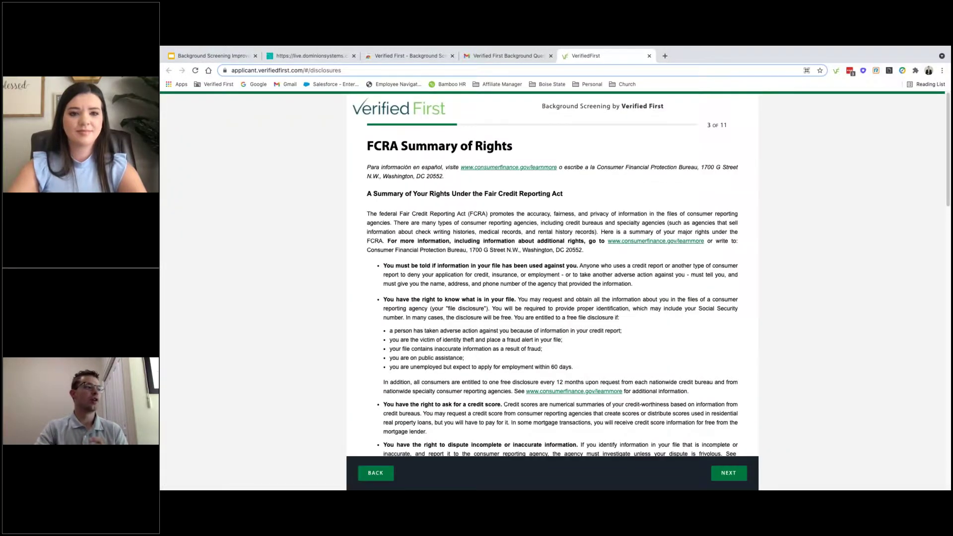
Review the FCRA Summary of Rights and go back to the Electronic Signature Consent page.
scroll(555, 274, "down", 3)
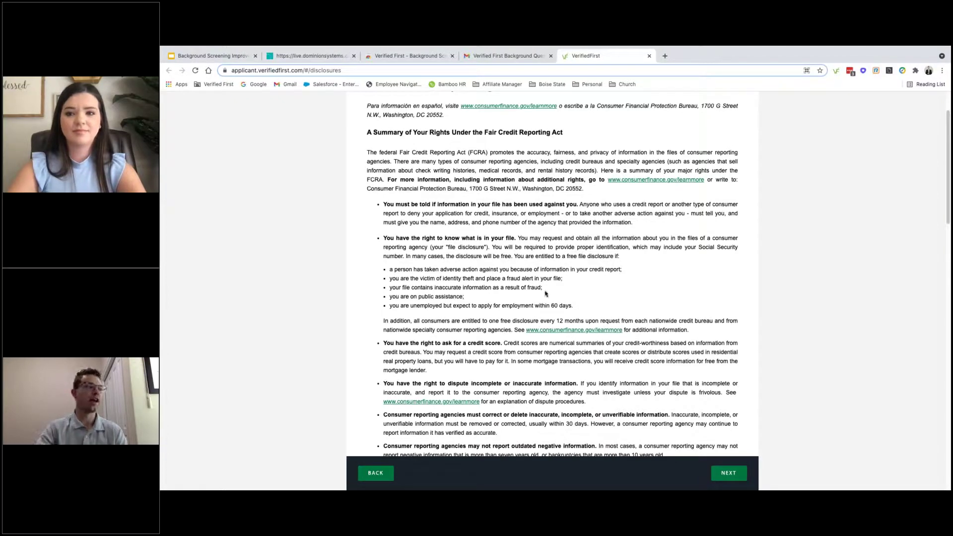
scroll(545, 294, "up", 2)
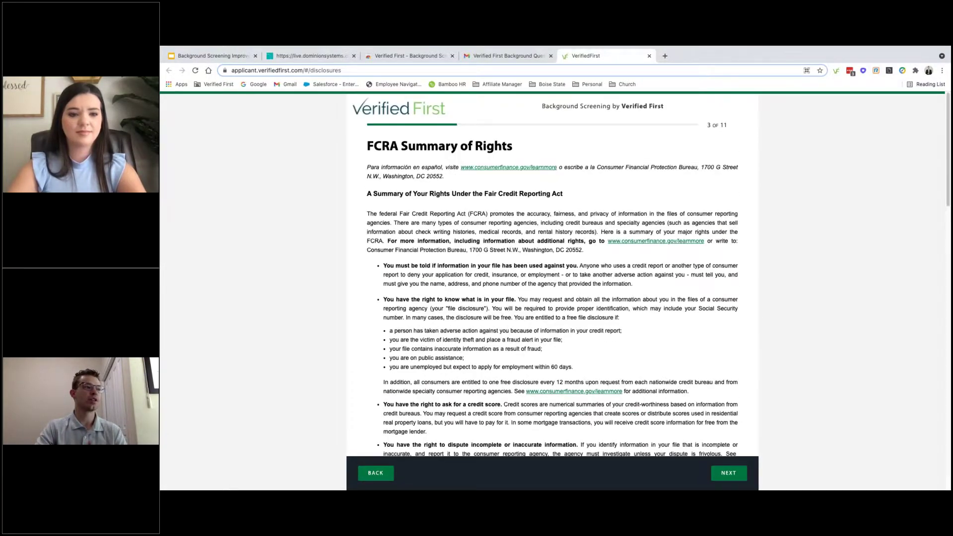
left_click(385, 472)
left_click(385, 472)
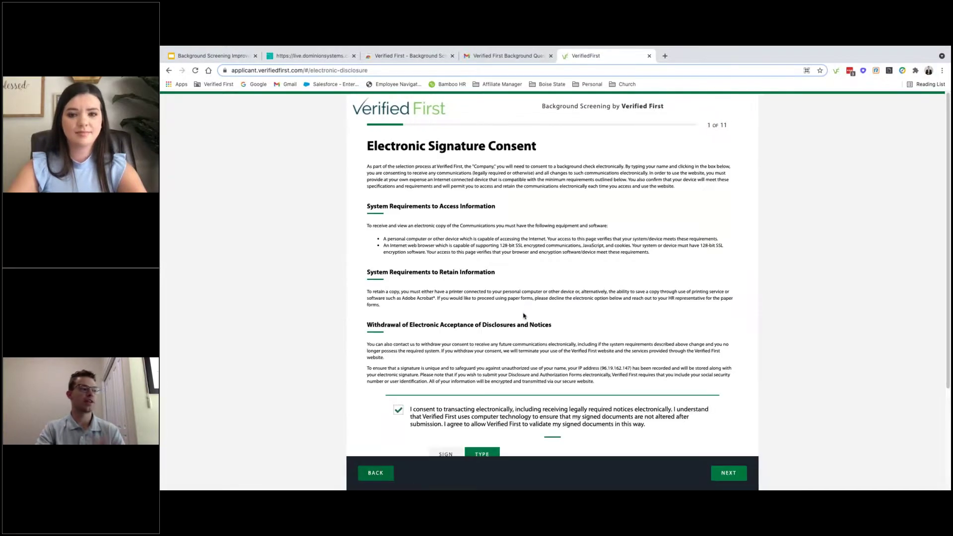
Review the electronic consent and typed signature section, and continue to the State and City Notices page.
scroll(527, 316, "down", 1)
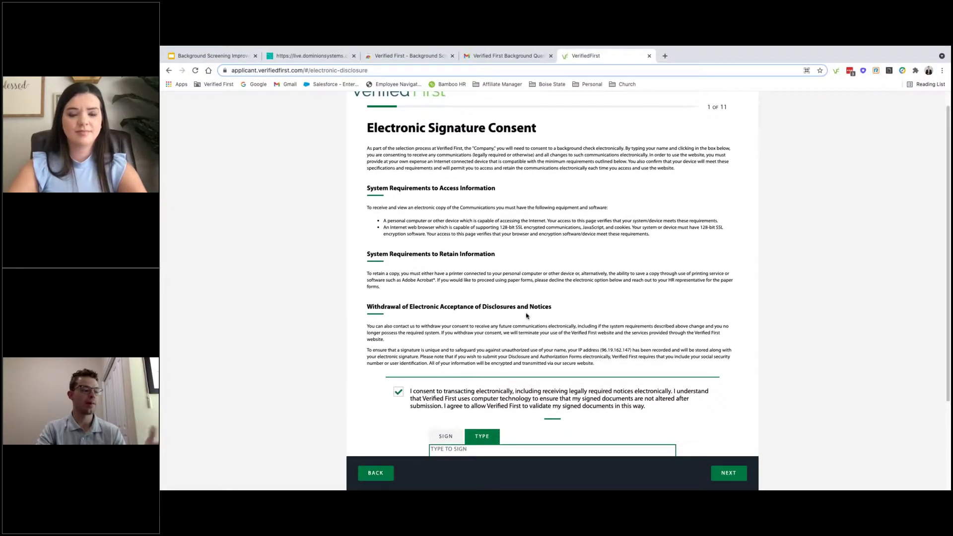
scroll(527, 315, "down", 2)
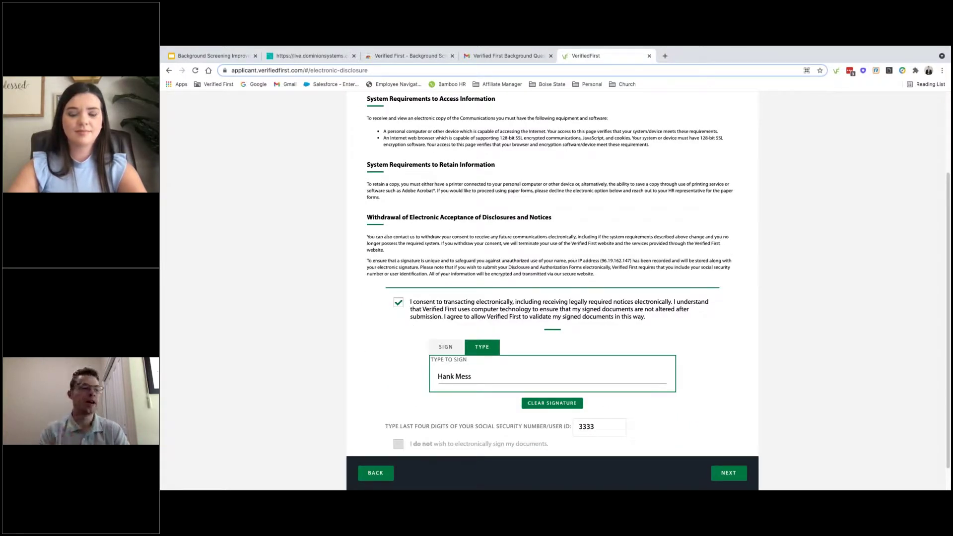
left_click(740, 475)
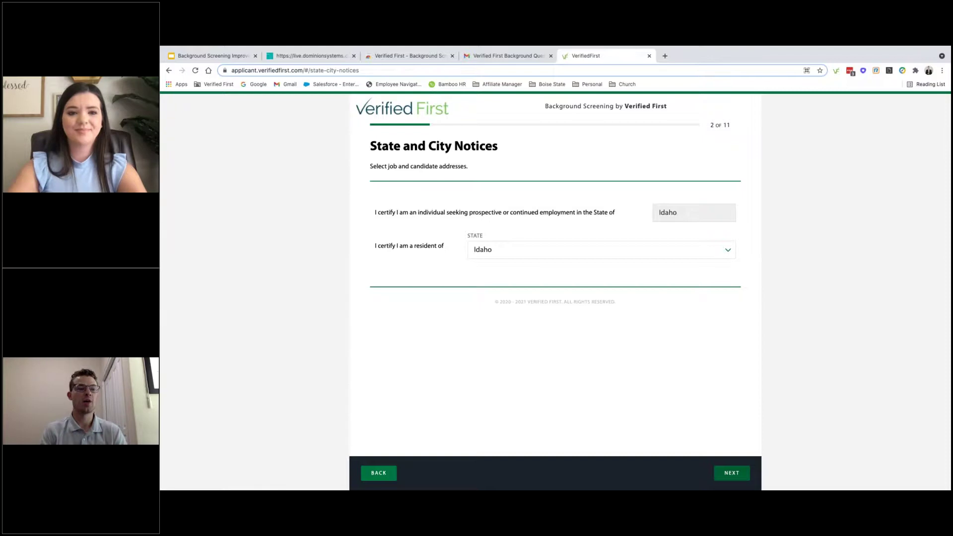
Return to the applicant's profile in Dominion and browse the Ready for Review files in the VerifiedFirst menu.
left_click(317, 56)
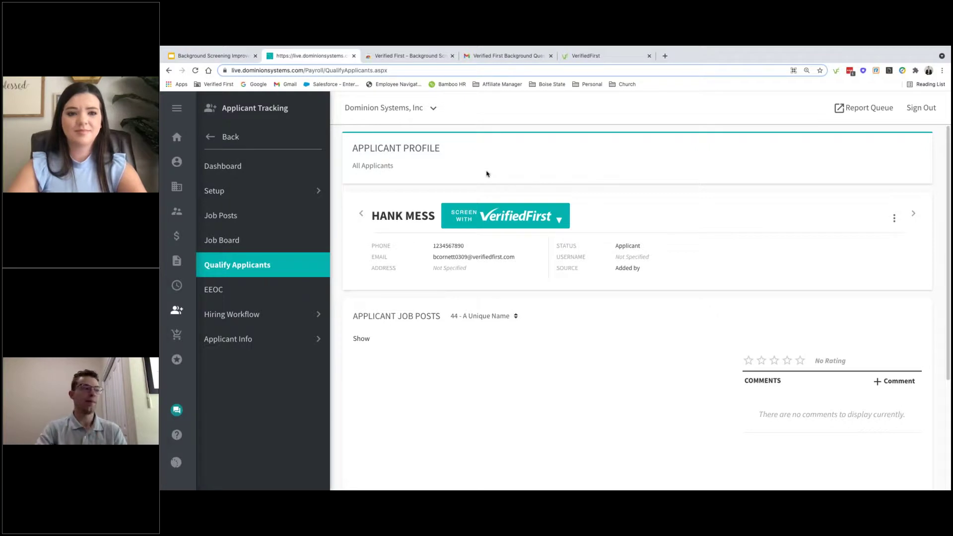
left_click(490, 217)
left_click(479, 263)
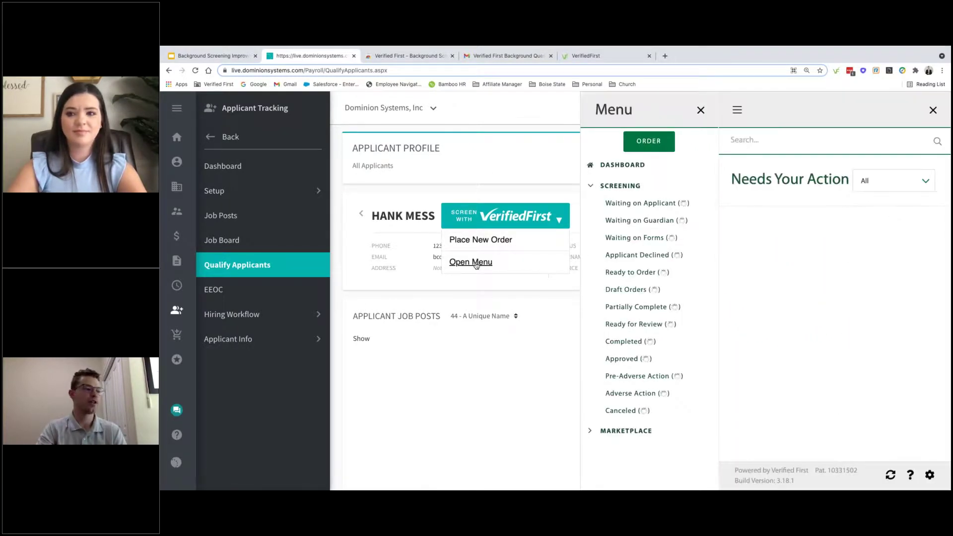
left_click(623, 324)
scroll(785, 289, "down", 5)
scroll(779, 318, "down", 3)
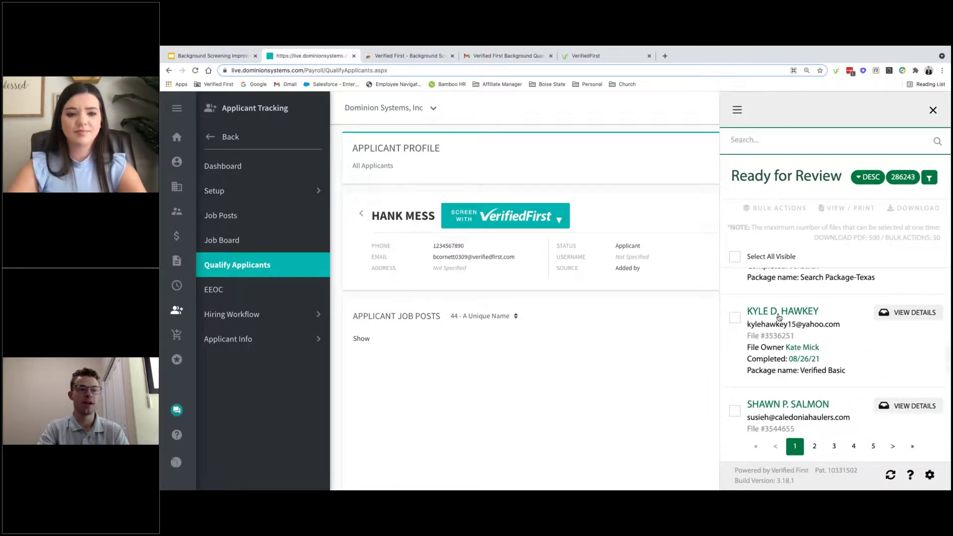
Open the report results of the Verified Basic file completed 08/26/21, review the available actions, and close VerifiedFirst.
left_click(778, 313)
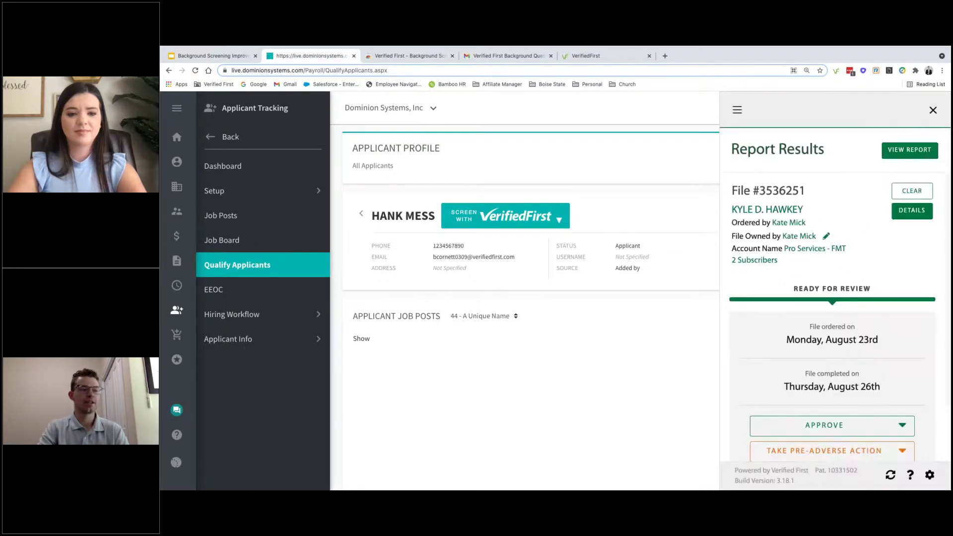
scroll(749, 210, "down", 3)
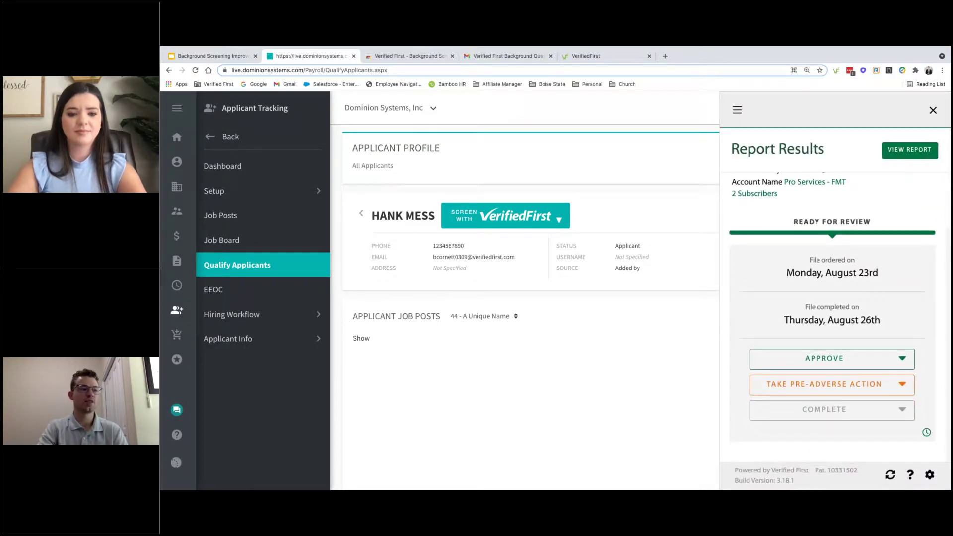
scroll(833, 318, "up", 3)
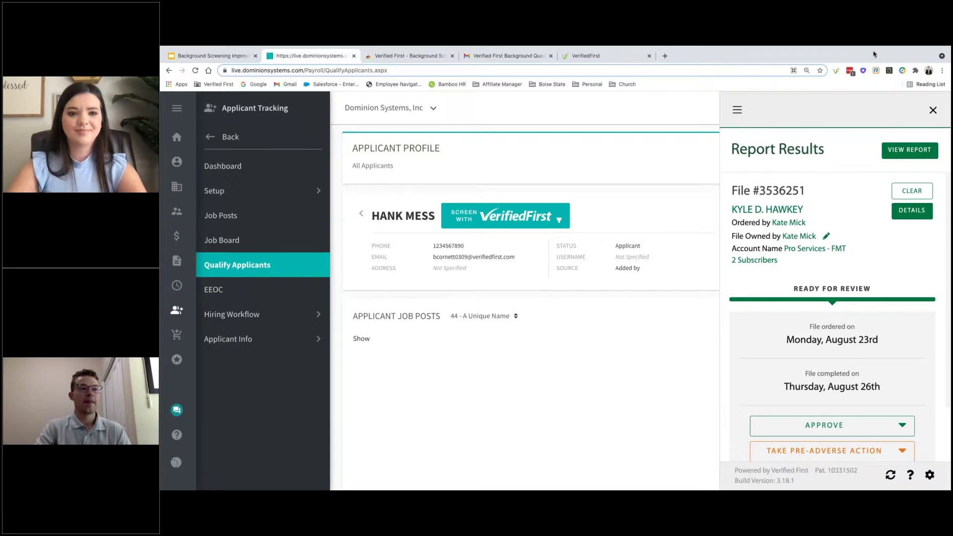
left_click(933, 110)
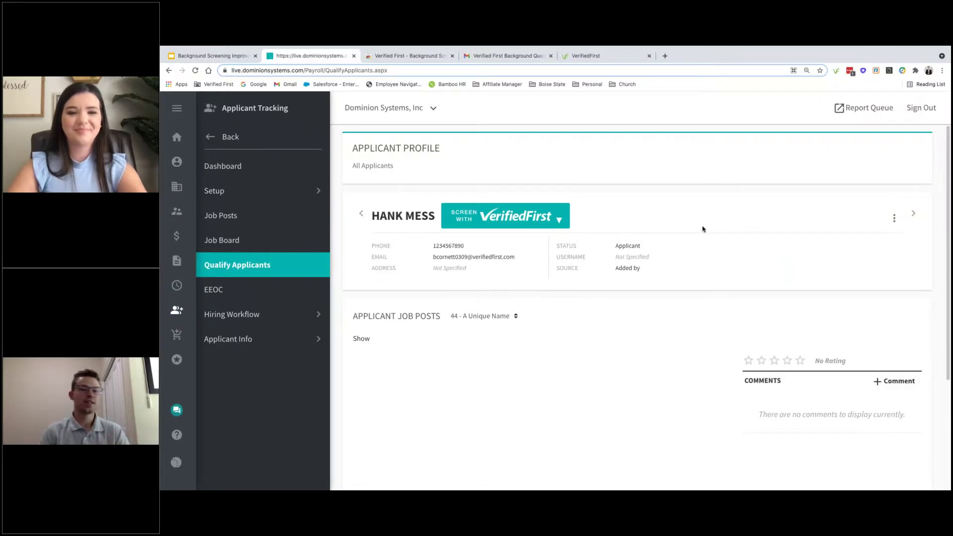